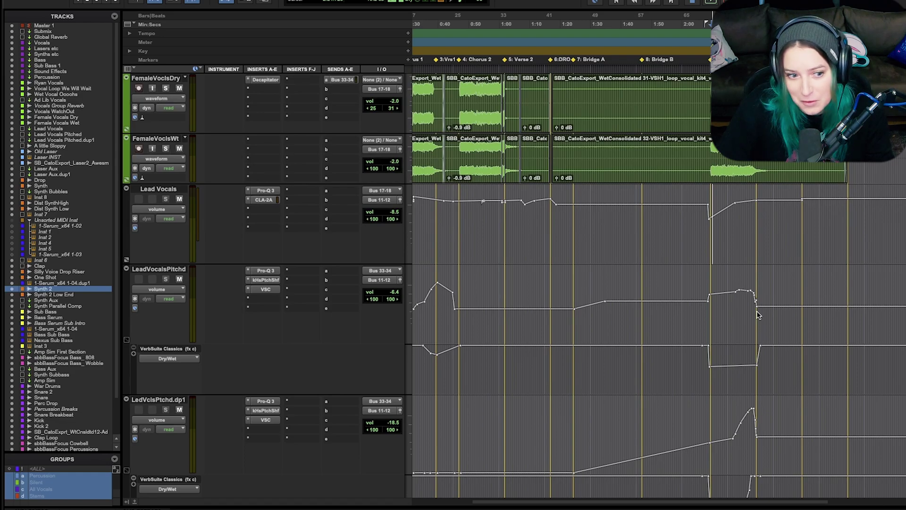
# - Examine the volume automation of the Lead Vocals and pitched vocal tracks around the Chorus 3 marker
pyautogui.click(729, 308)
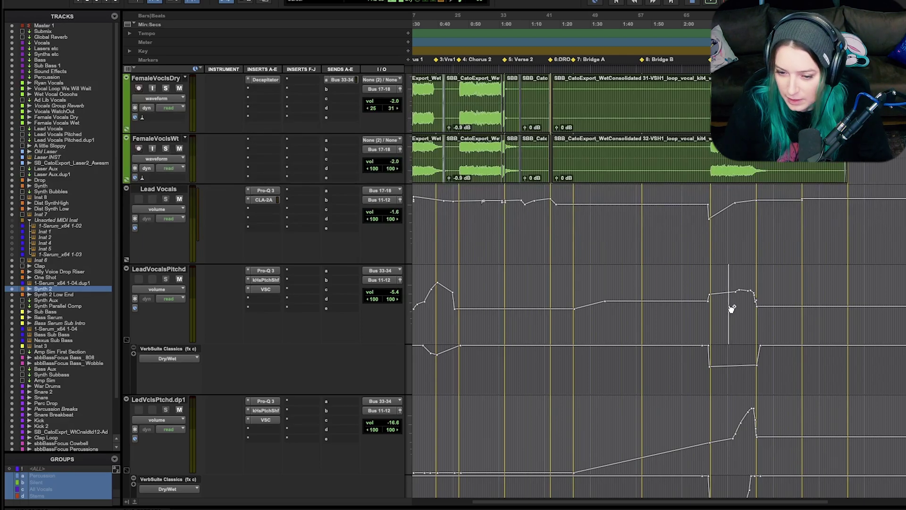
pyautogui.press('t')
pyautogui.press('t')
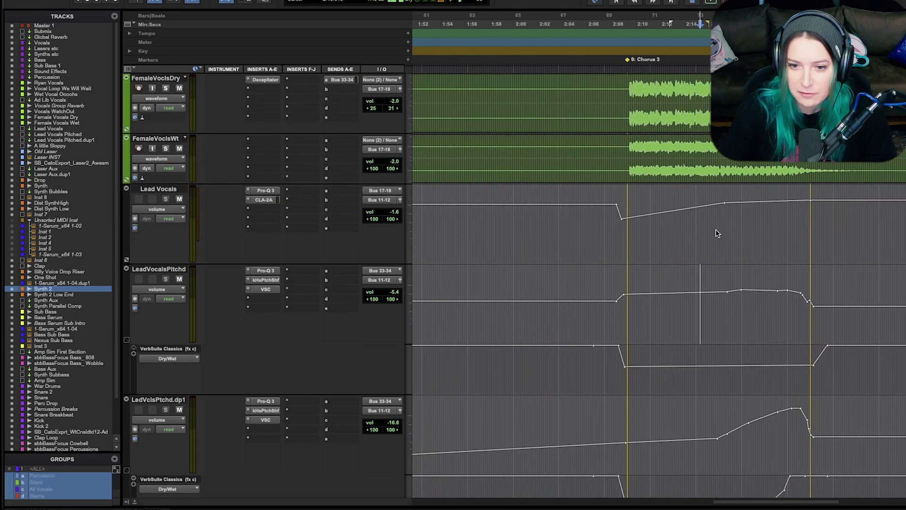
pyautogui.scroll(3, 694, 203)
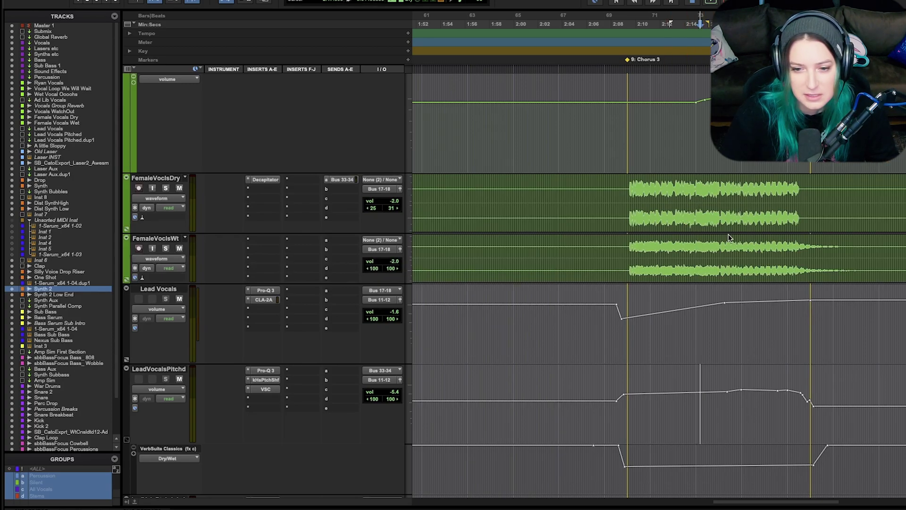
pyautogui.scroll(-3, 712, 230)
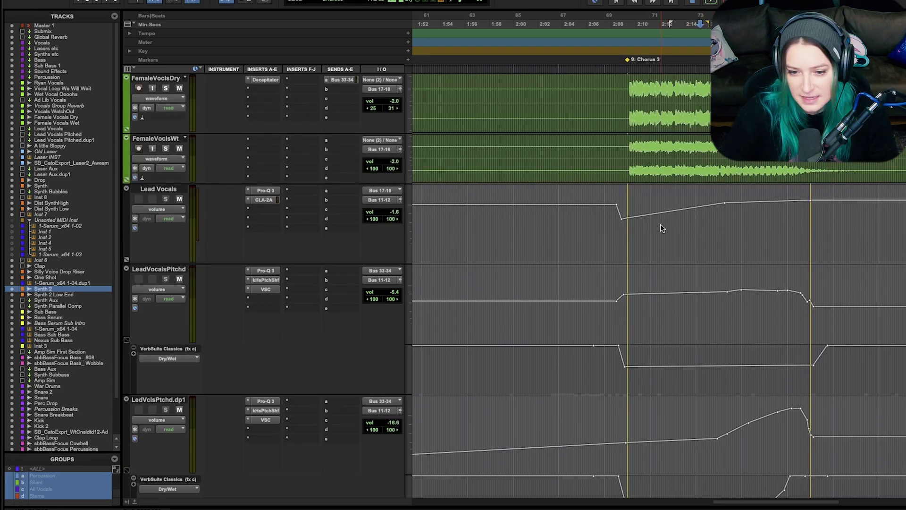
pyautogui.press('r')
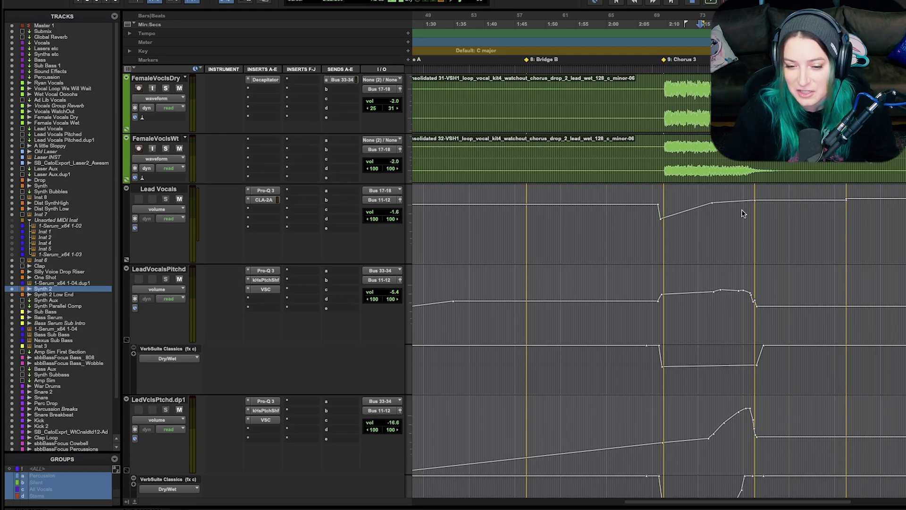
# - Play the song from the Bridge B marker into Chorus 3 to hear the vocal automation
pyautogui.click(529, 304)
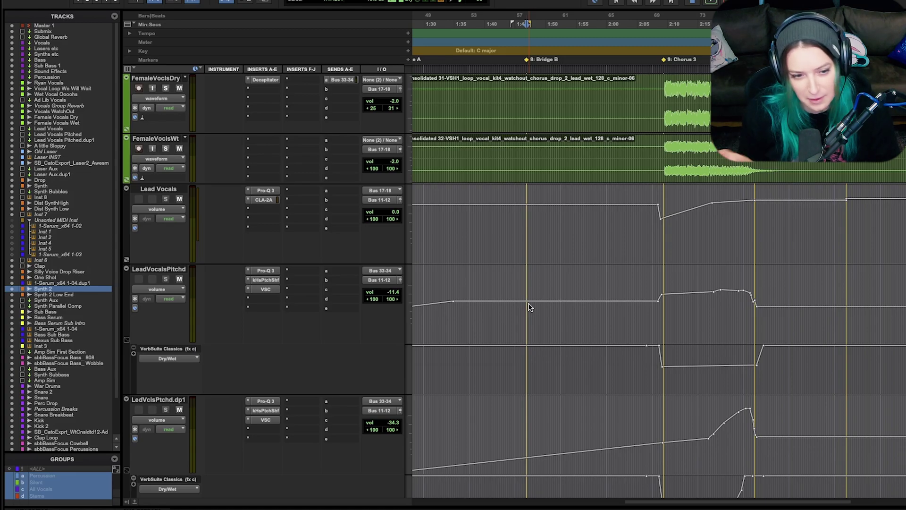
pyautogui.press('space')
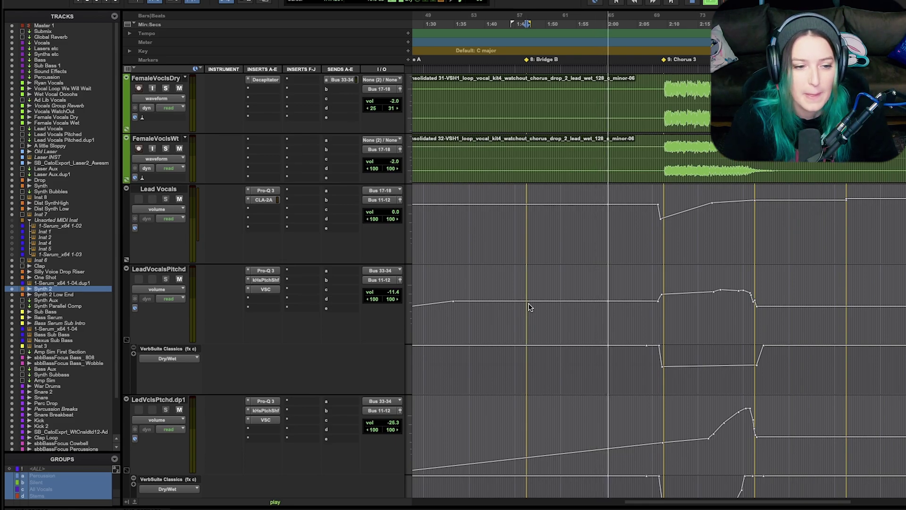
pyautogui.scroll(3, 699, 297)
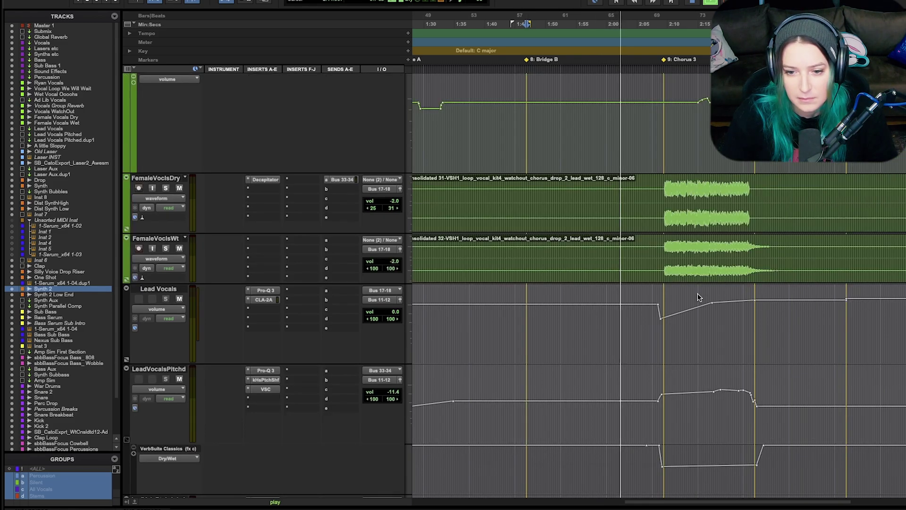
pyautogui.scroll(-3, 699, 297)
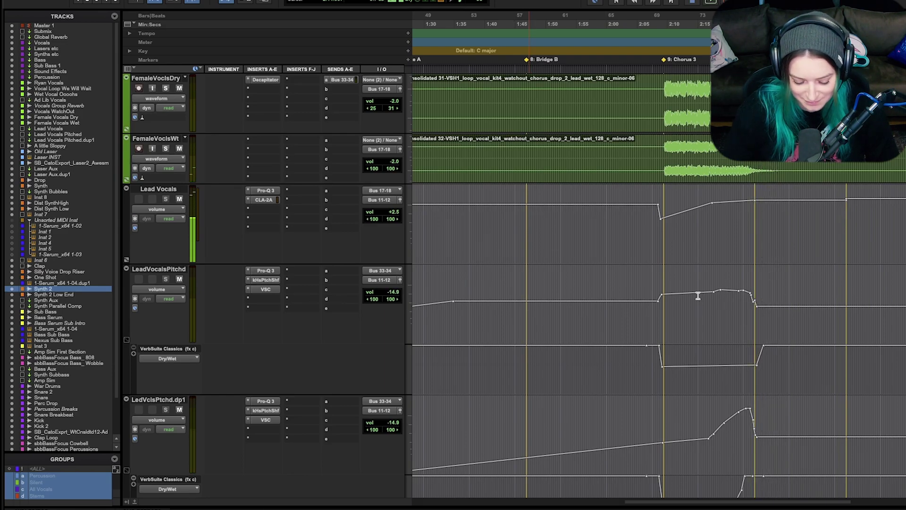
# - Place the edit cursor late in Chorus 3 on the LeadVocalsPitchd track and select the Lead Vocals track
pyautogui.click(733, 308)
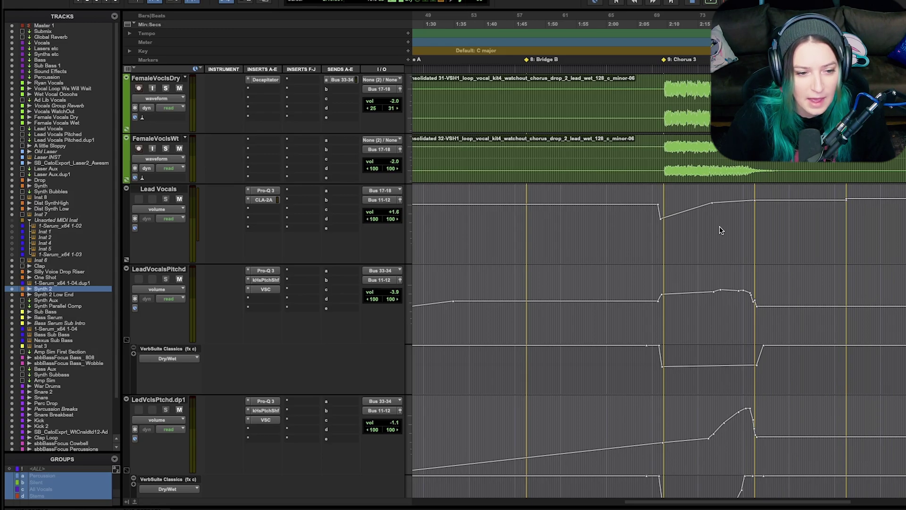
pyautogui.click(140, 189)
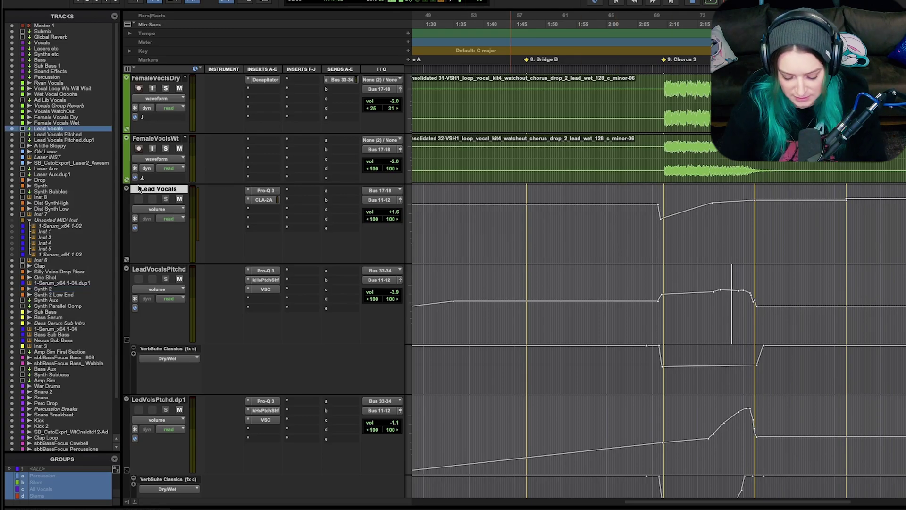
pyautogui.hotkey('ctrl', '=')
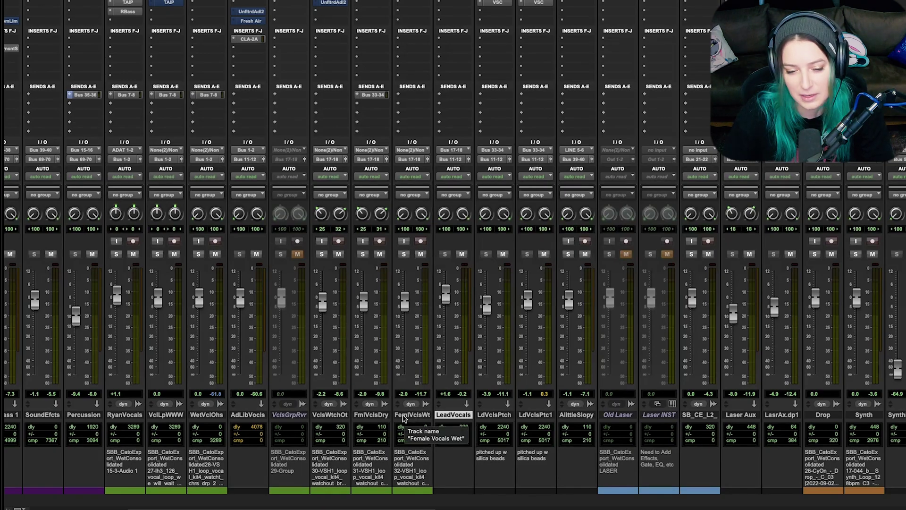
pyautogui.hotkey('ctrl', '=')
pyautogui.scroll(5, 592, 358)
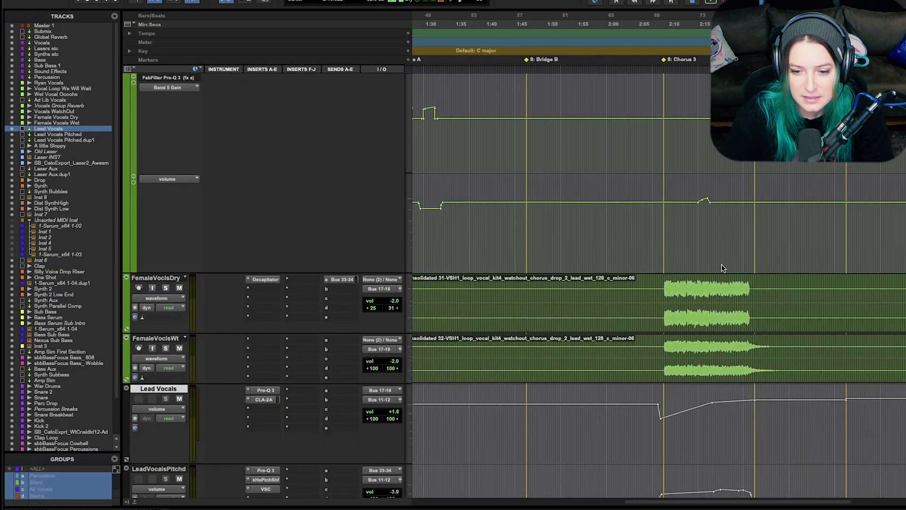
pyautogui.scroll(-5, 748, 357)
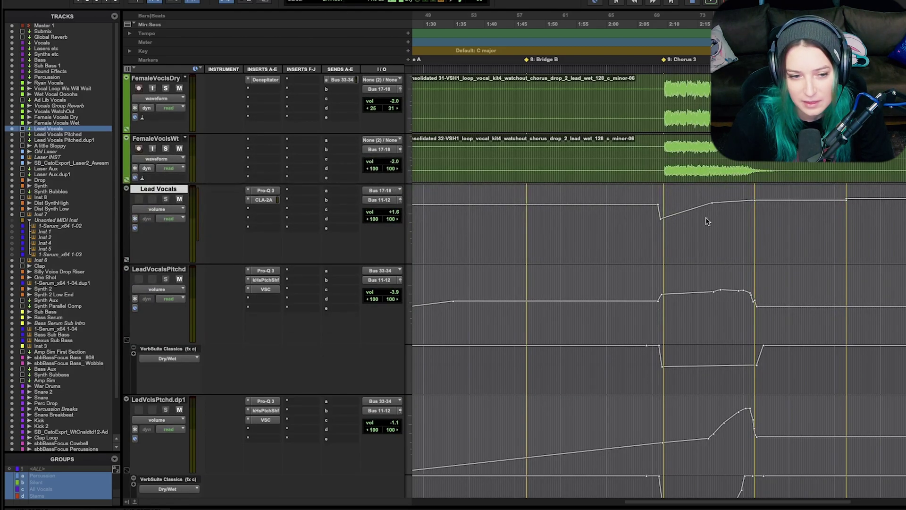
# - View the Pro-Q 3 and CLA-2A insert settings of the Lead Vocals track in the mixer
pyautogui.hotkey('ctrl', '=')
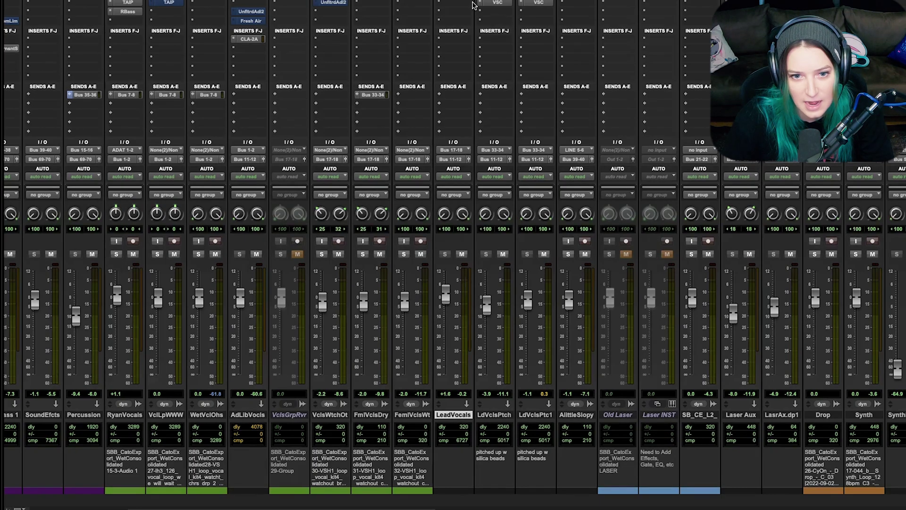
pyautogui.click(453, 1)
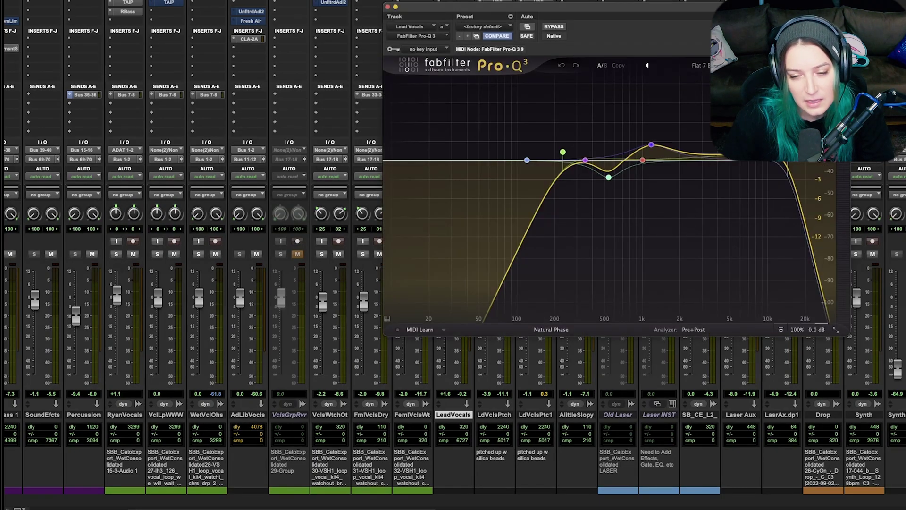
pyautogui.click(453, 1)
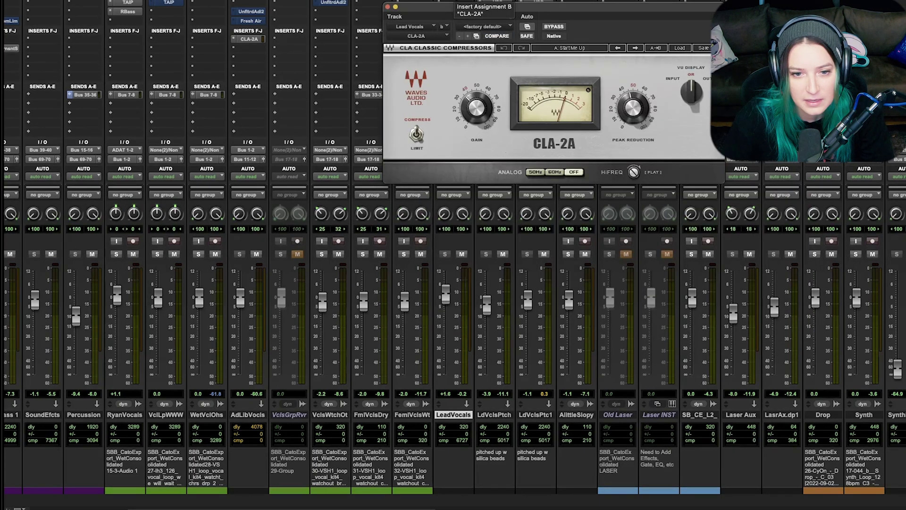
pyautogui.click(388, 7)
# - Select the Lead Vocals Pitched track and view the settings of its Pro-Q 3 and kHs Pitch Shifter inserts
pyautogui.click(490, 415)
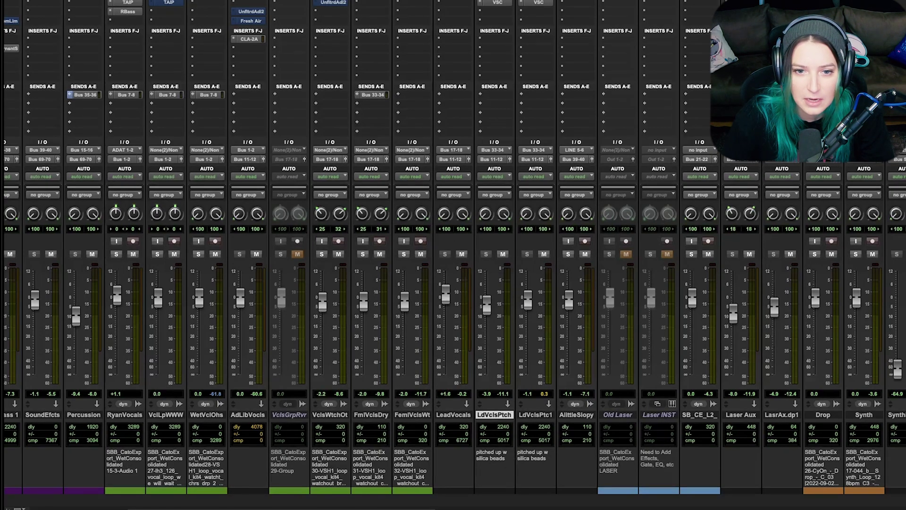
pyautogui.click(495, 1)
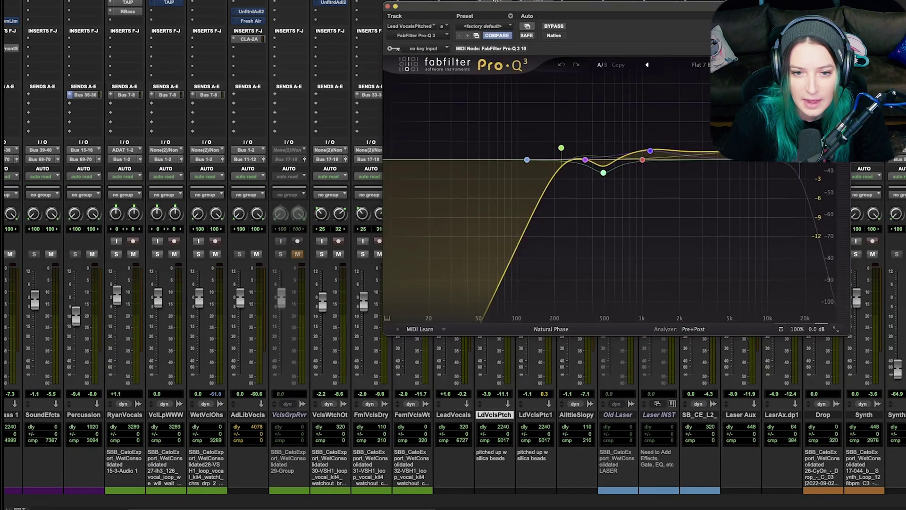
pyautogui.click(495, 1)
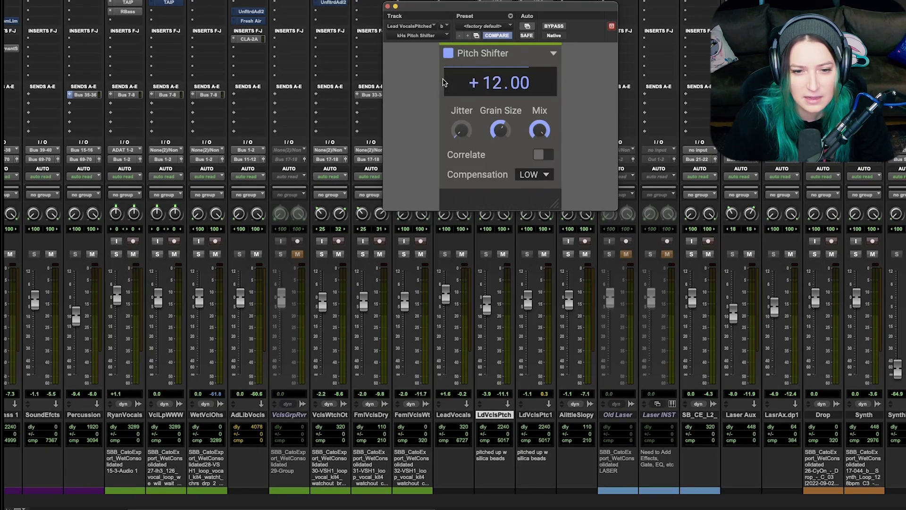
# - Look up kHs Pitch Shifter among the Kilohearts multichannel plug-ins without replacing the insert, and close the plug-in window
pyautogui.click(417, 39)
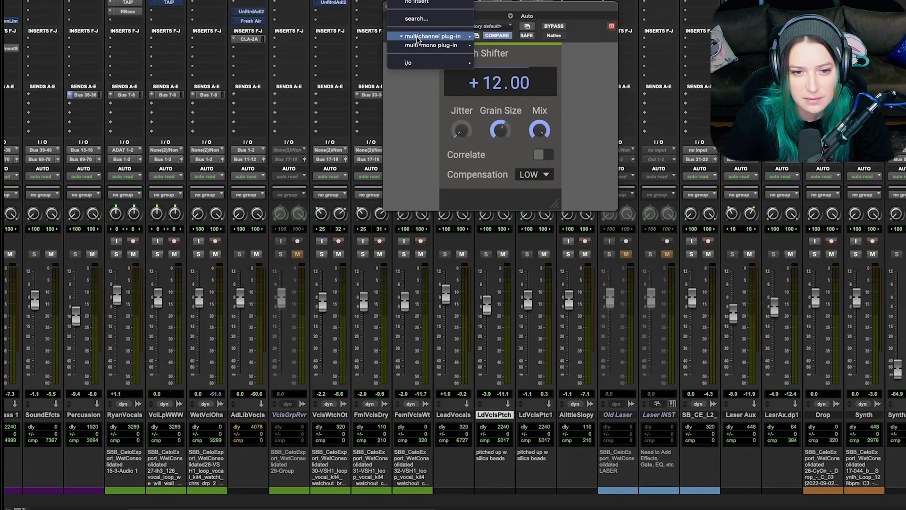
pyautogui.moveTo(453, 36)
pyautogui.moveTo(541, 279)
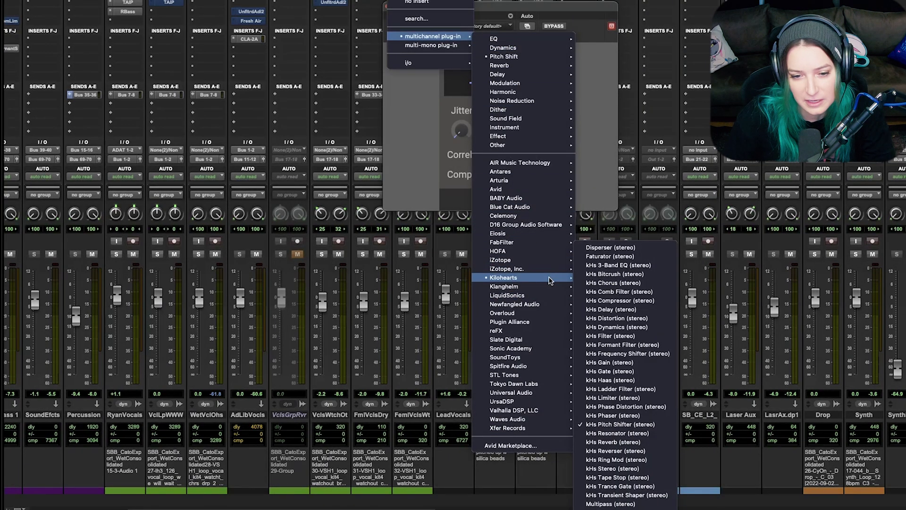
pyautogui.click(410, 146)
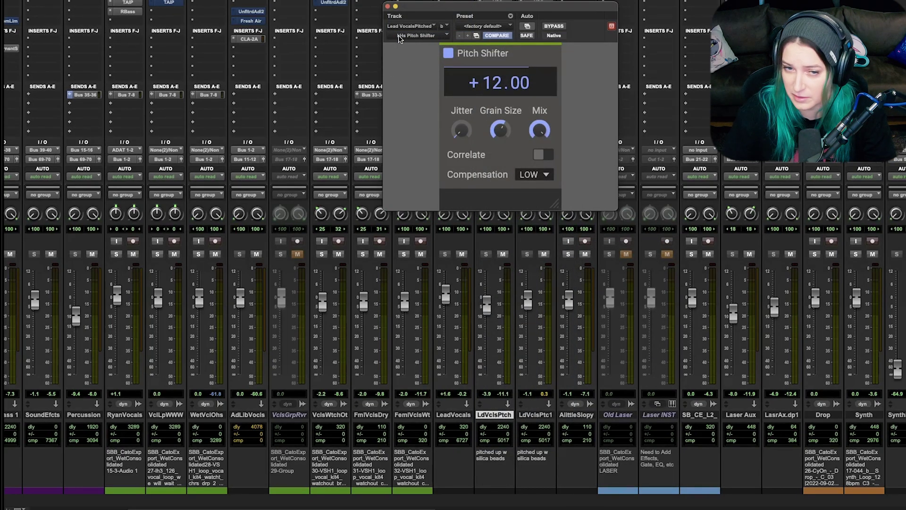
pyautogui.click(387, 7)
# - Inspect the VerbSuite Classics reverb on Lead Vocals Pitched, including its FG-480 device presets, and close the plug-in
pyautogui.click(497, 2)
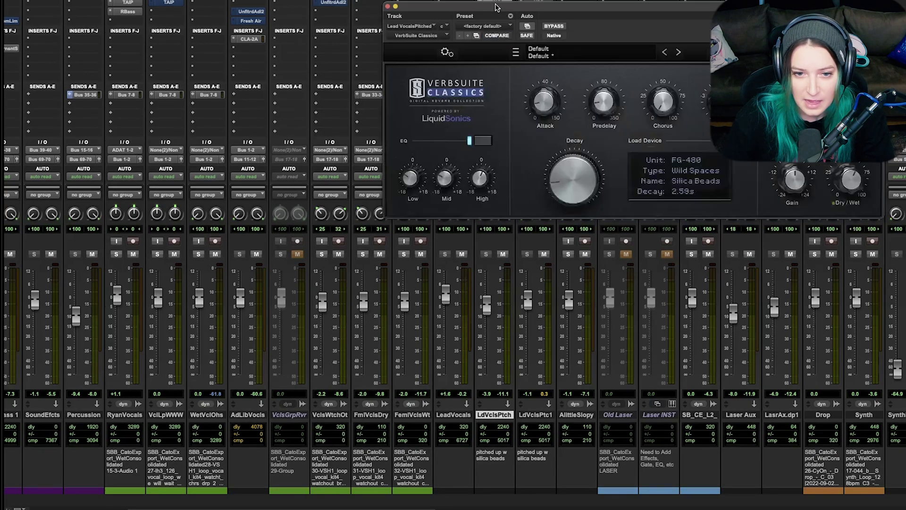
pyautogui.moveTo(497, 2); pyautogui.dragTo(541, 119)
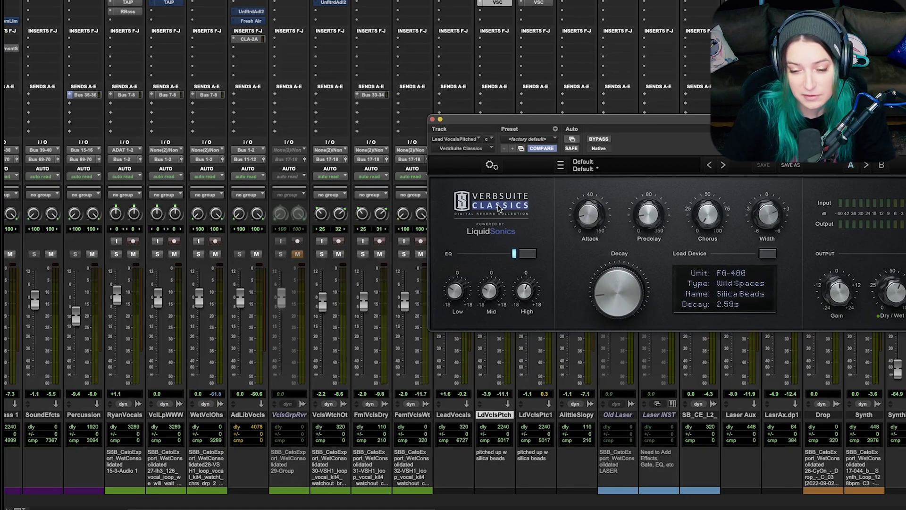
pyautogui.click(766, 254)
pyautogui.moveTo(785, 286)
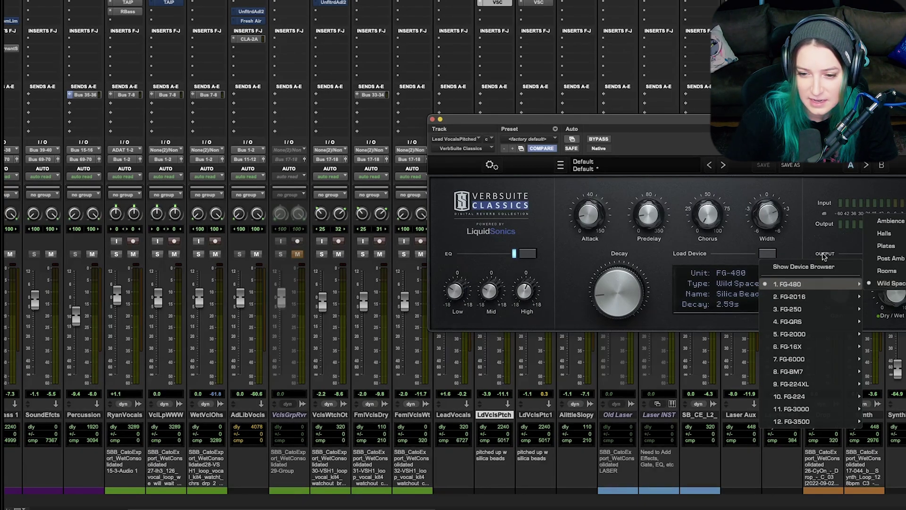
pyautogui.click(792, 236)
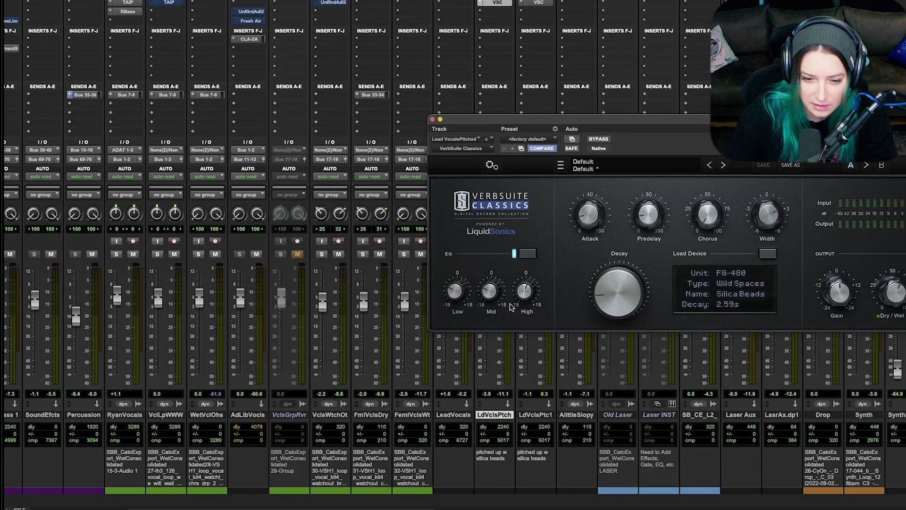
pyautogui.moveTo(901, 293)
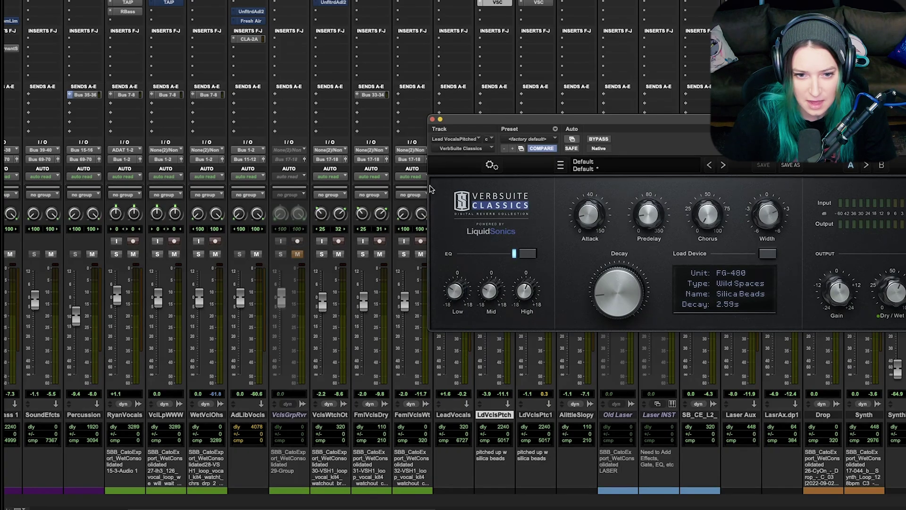
pyautogui.click(433, 118)
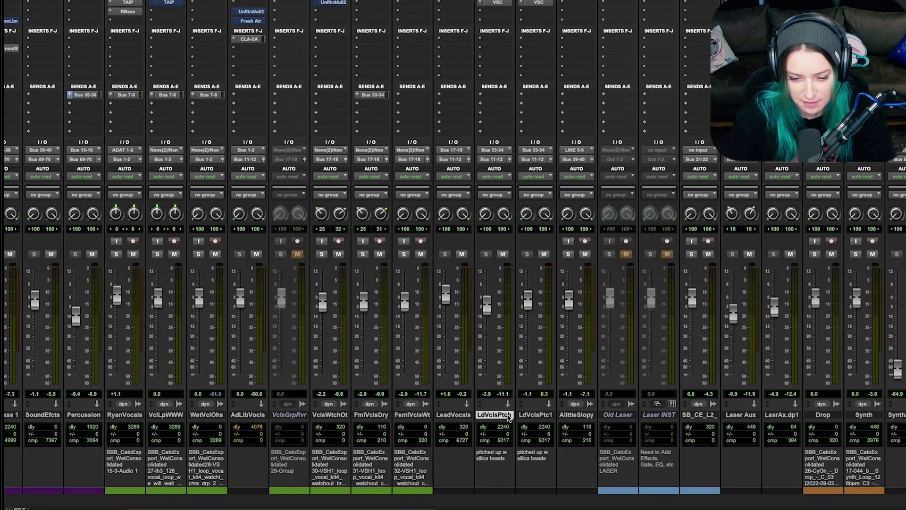
# - Select the Lead Vocals Pitched.dup1 track and view its Pro-Q 3 and VerbSuite Classics inserts
pyautogui.click(548, 414)
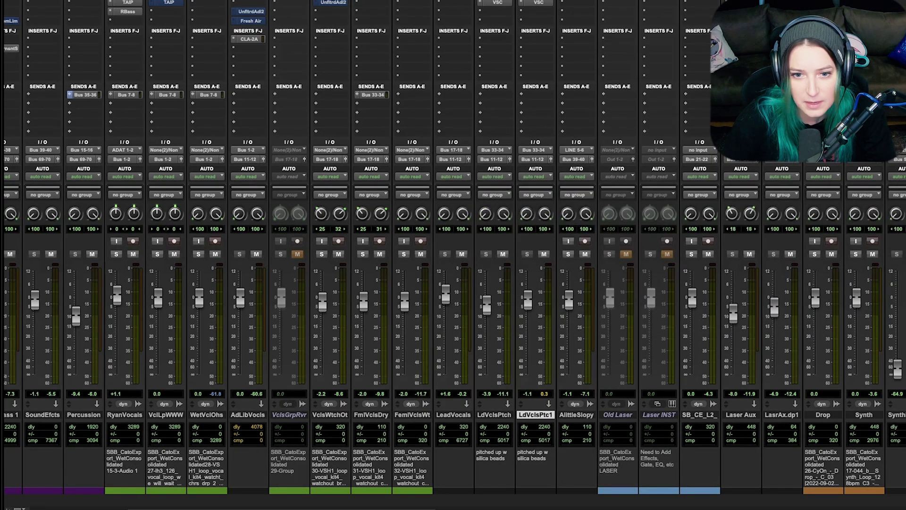
pyautogui.click(538, 3)
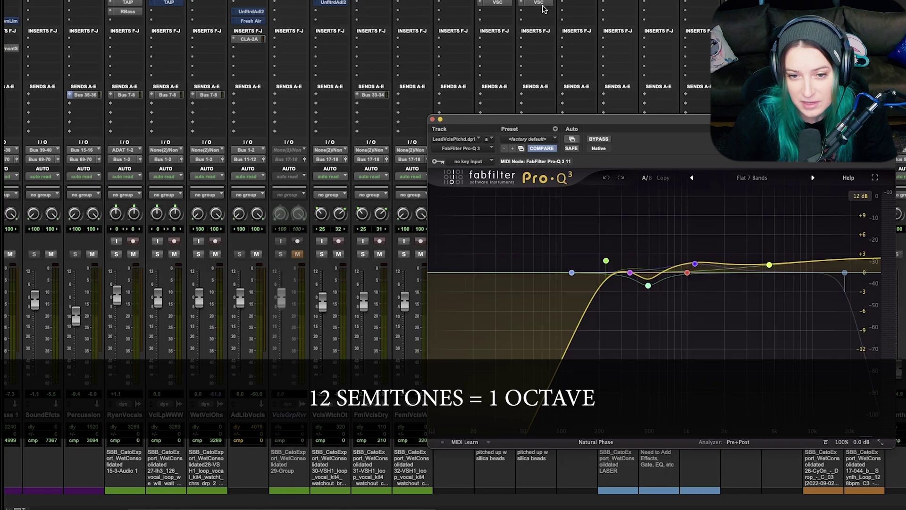
pyautogui.click(542, 3)
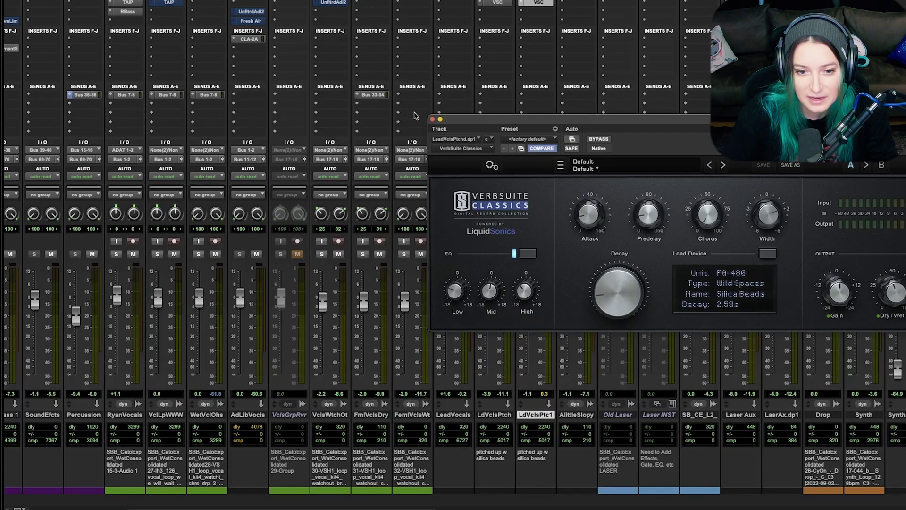
pyautogui.click(432, 120)
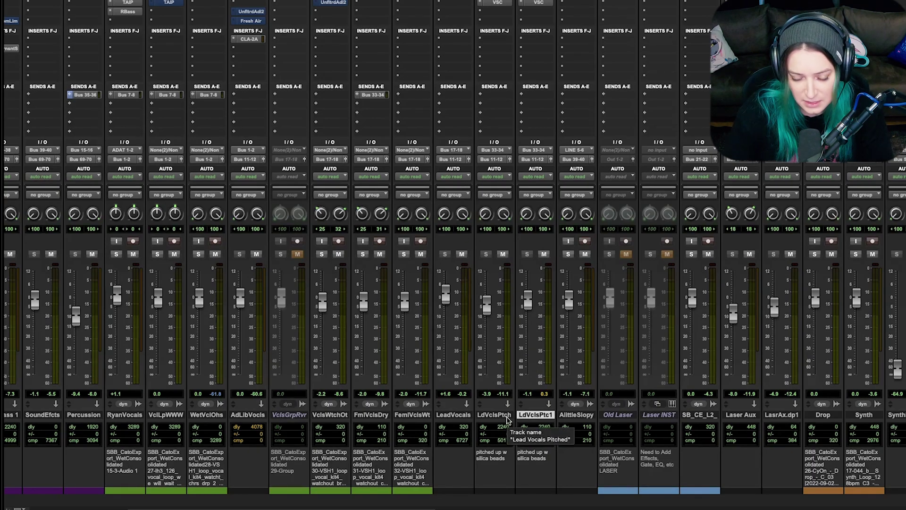
# - Return to the edit timeline and examine the volume, Dry/Wet and Output Gain automation of the pitched vocal tracks
pyautogui.hotkey('ctrl', '=')
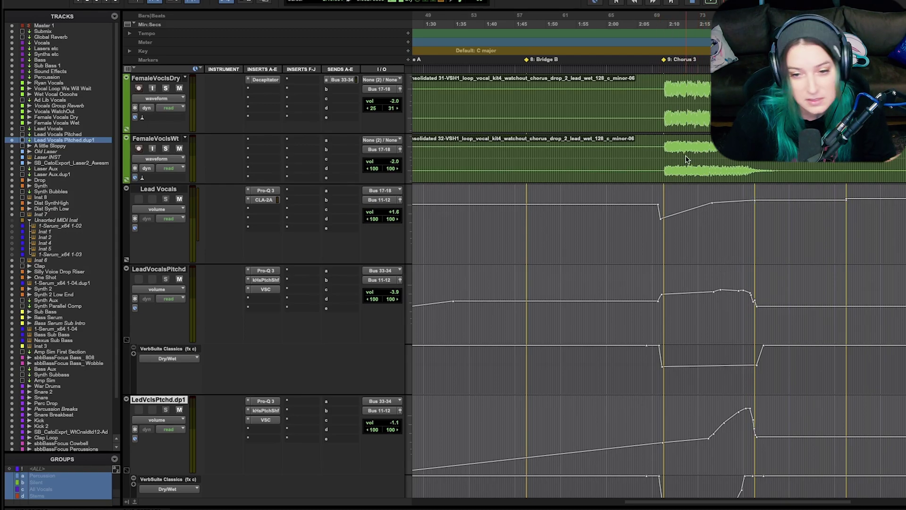
pyautogui.scroll(-3, 715, 185)
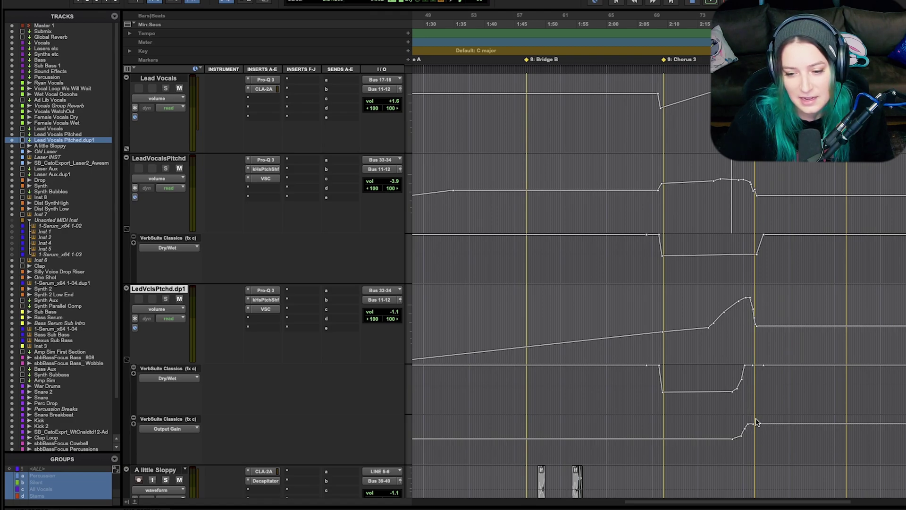
# - Compare the VerbSuite Classics settings on Lead Vocals Pitched.dup1 and Lead Vocals Pitched, and close both plug-in windows
pyautogui.scroll(5, 751, 316)
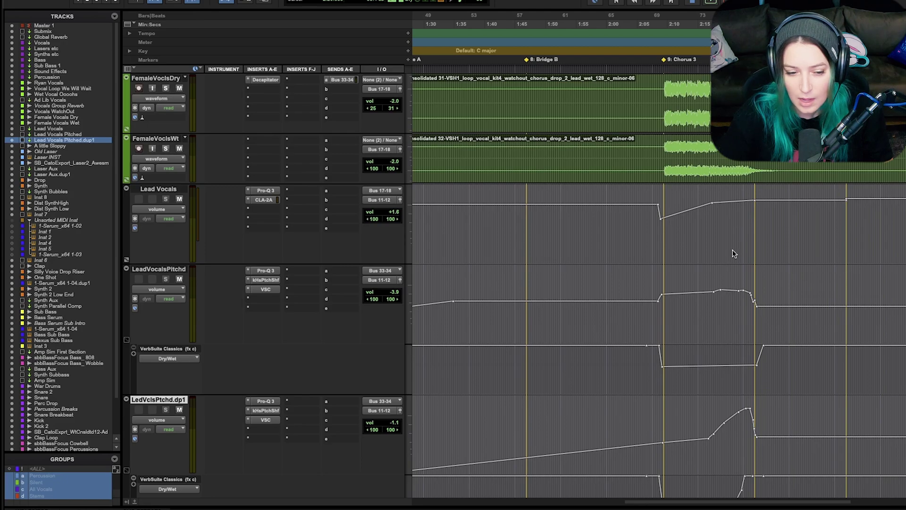
pyautogui.scroll(-3, 734, 250)
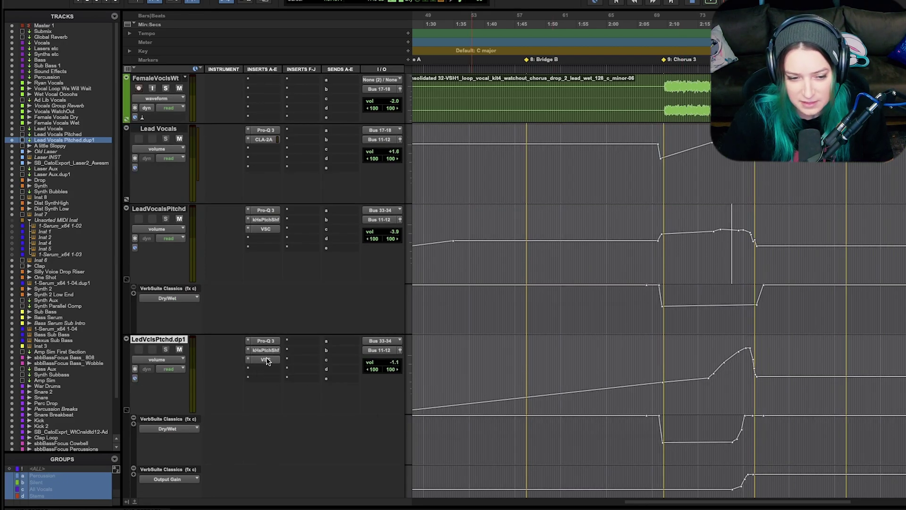
pyautogui.scroll(-3, 270, 363)
pyautogui.scroll(-2, 270, 362)
pyautogui.scroll(4, 269, 358)
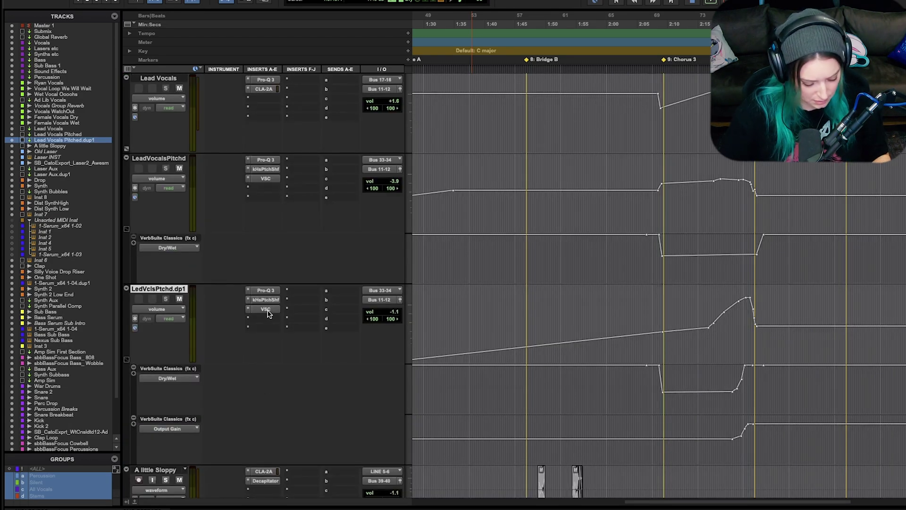
pyautogui.click(266, 309)
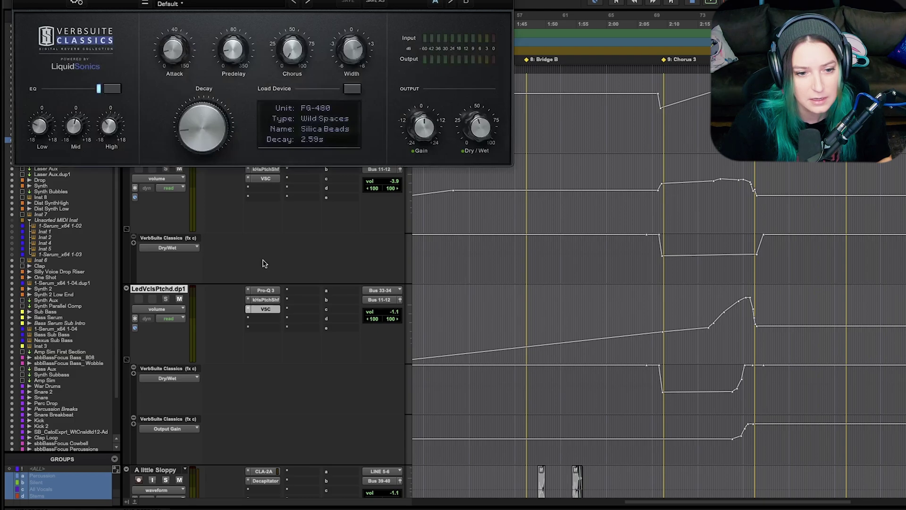
pyautogui.click(266, 179)
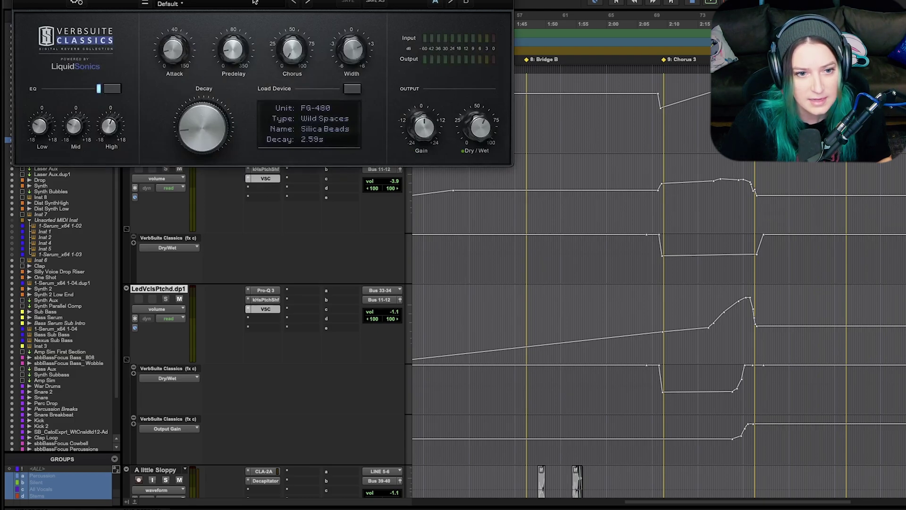
pyautogui.moveTo(248, 1); pyautogui.dragTo(486, 187)
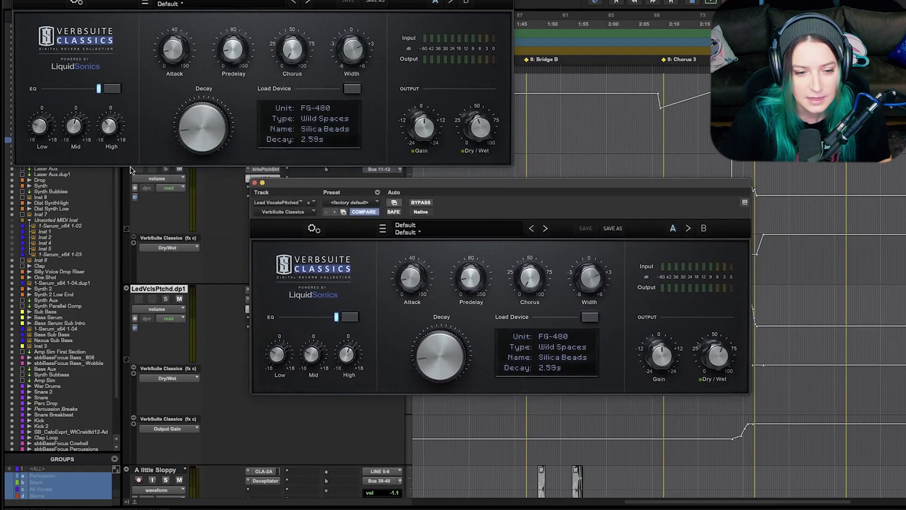
pyautogui.click(255, 183)
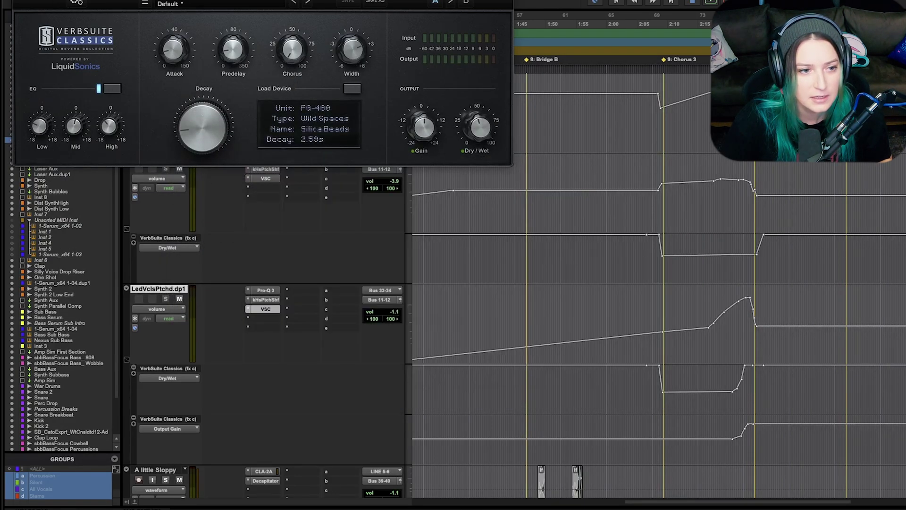
pyautogui.press('super+w')
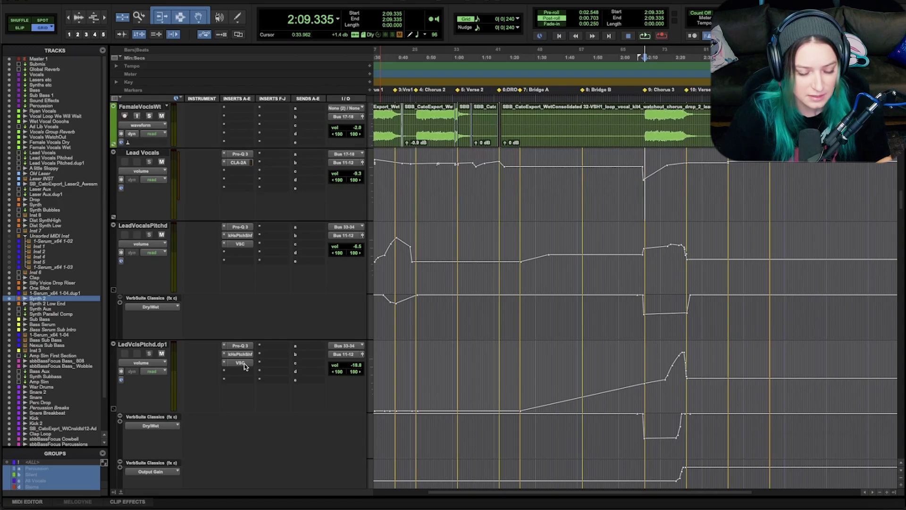
# - Show the VerbSuite Classics windows of both pitched vocal tracks side by side and play Chorus 3 to watch their automated controls
pyautogui.click(240, 362)
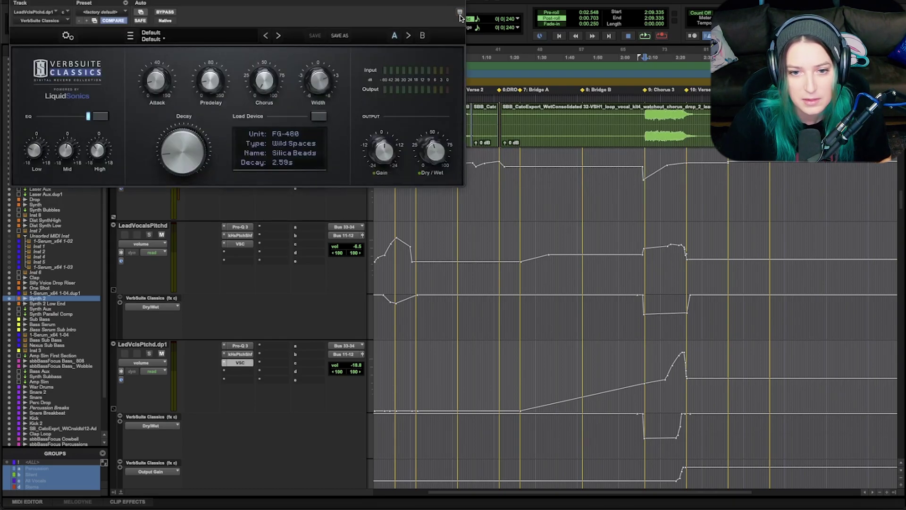
pyautogui.moveTo(462, 16); pyautogui.dragTo(867, 196)
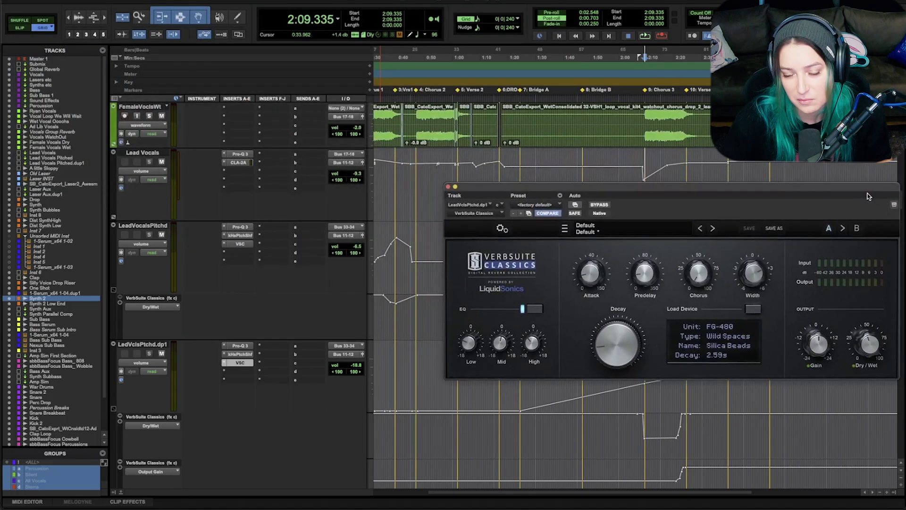
pyautogui.click(242, 244)
pyautogui.moveTo(361, 4); pyautogui.dragTo(394, 133)
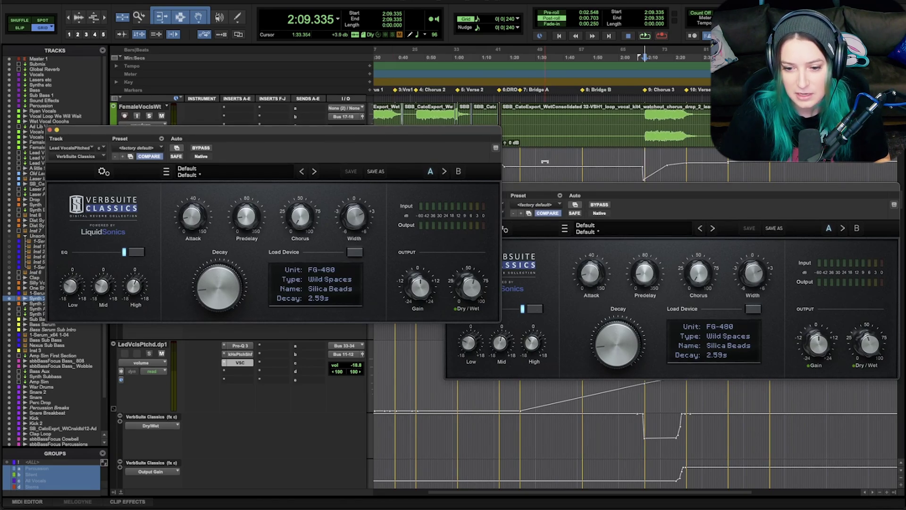
pyautogui.press('space')
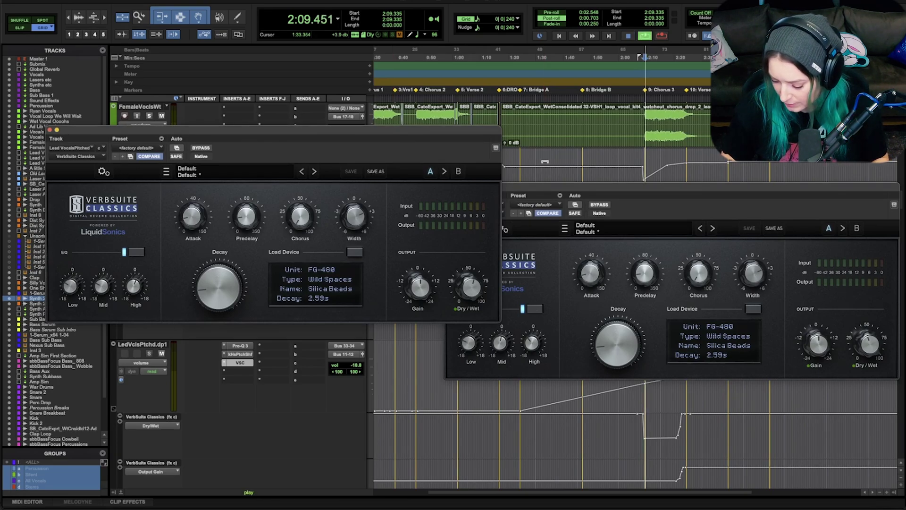